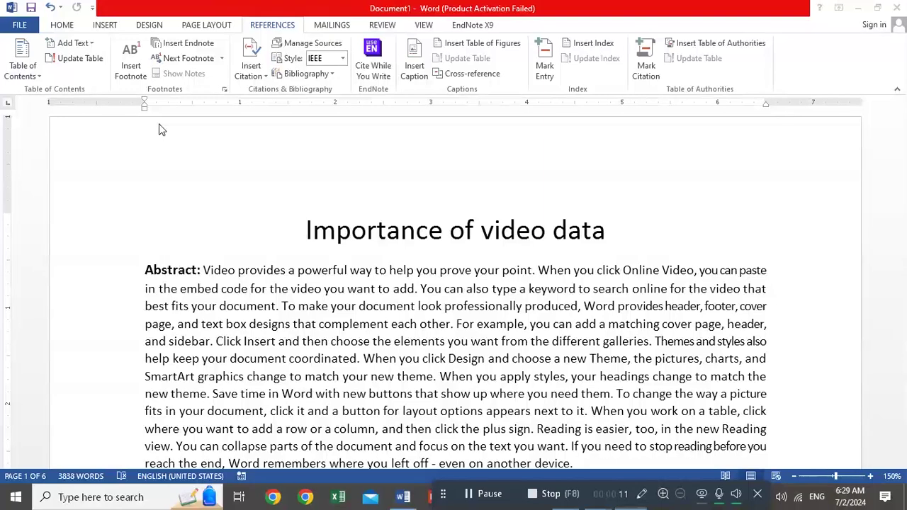
Place the insertion point after "another device", before the period ending the Introduction's second paragraph.
click(68, 32)
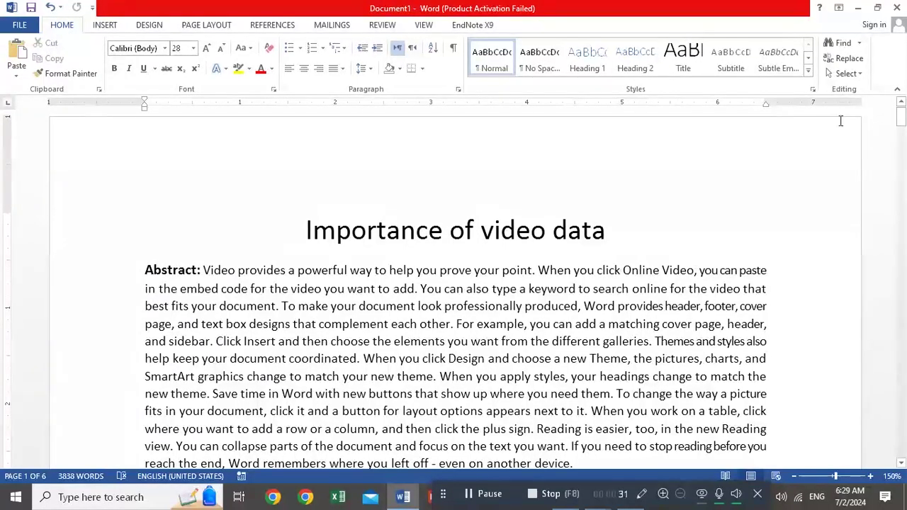
click(901, 122)
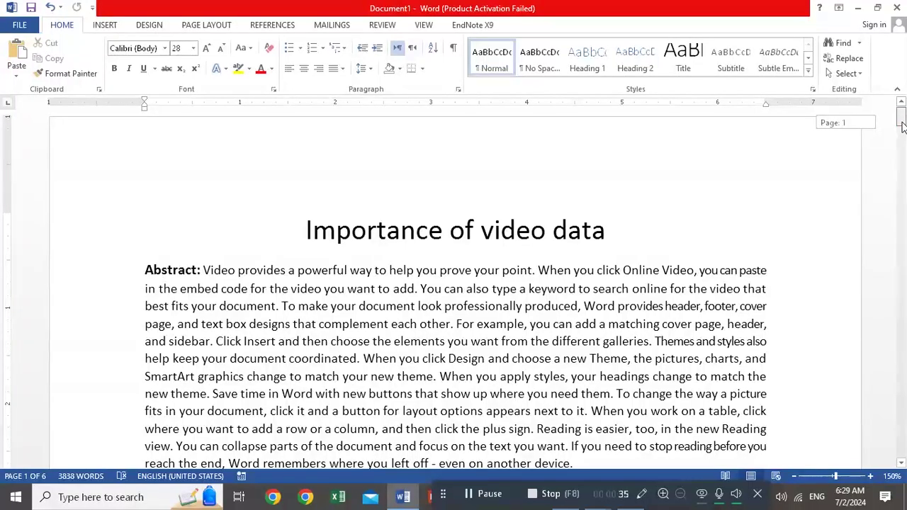
drag(900, 123, 902, 148)
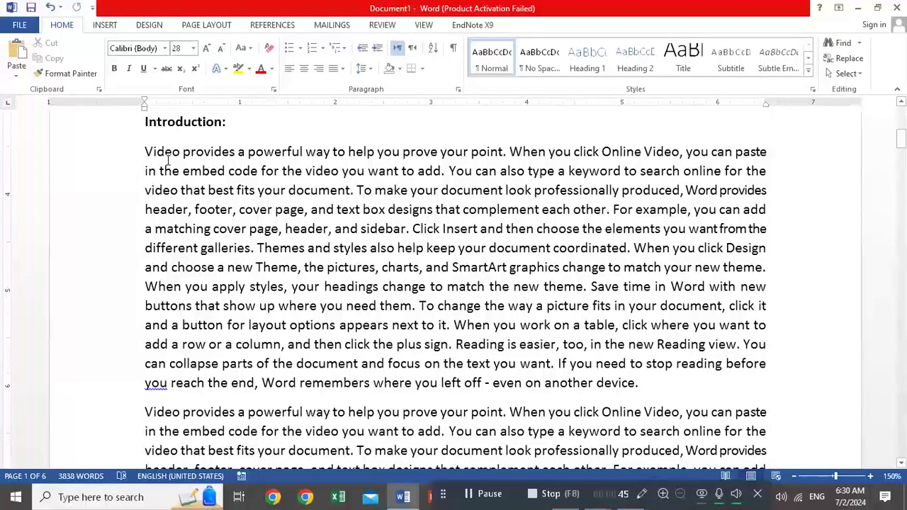
click(635, 383)
drag(902, 147, 902, 158)
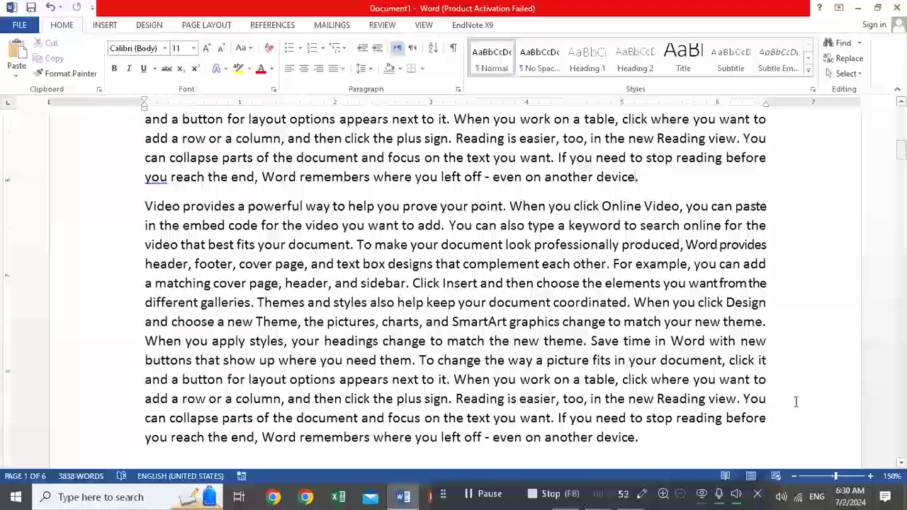
click(636, 438)
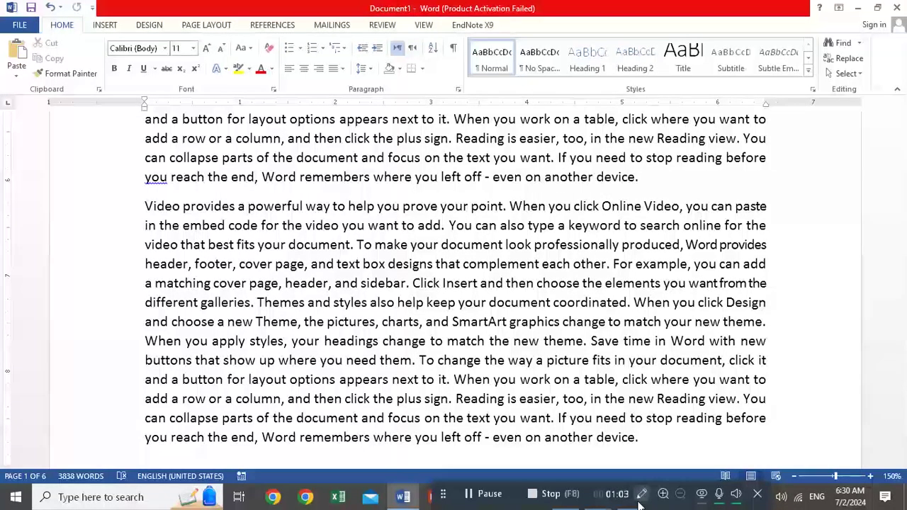
Switch to Chrome and search Google Scholar for "The video production of space: How different recording practices matter".
click(310, 499)
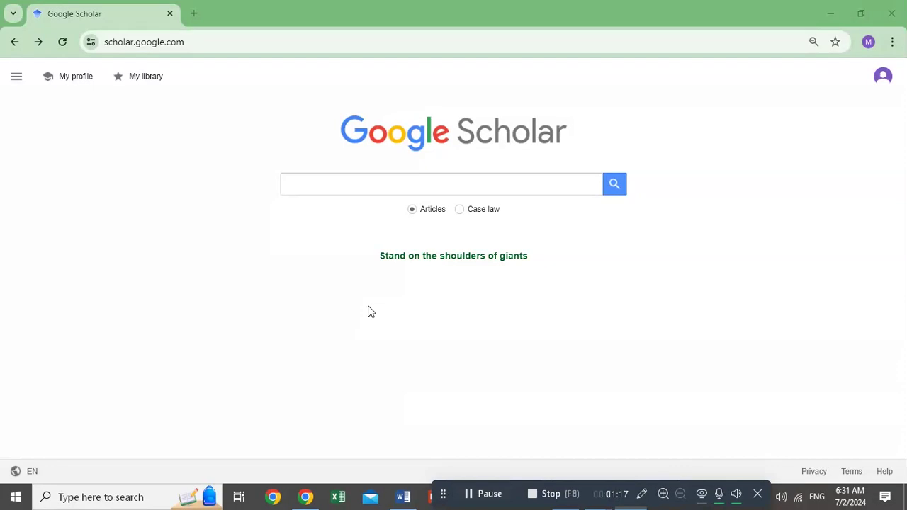
click(330, 182)
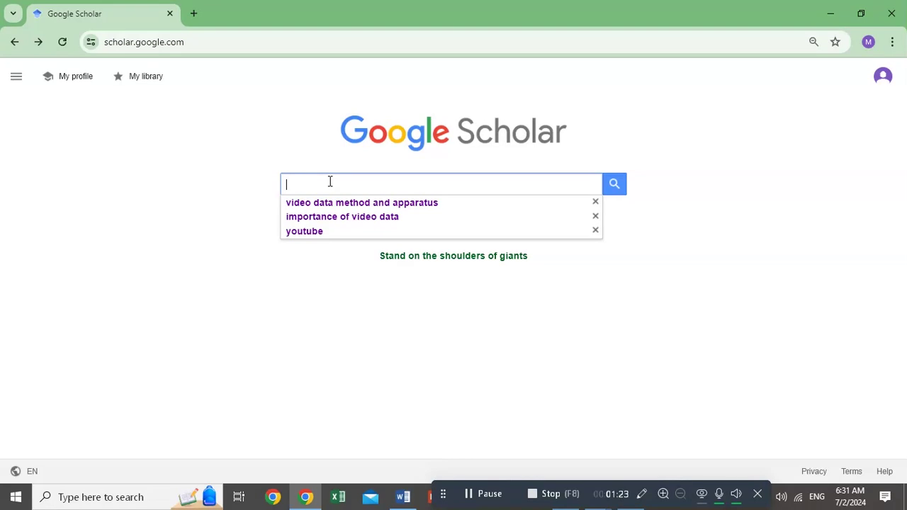
text(The video production of space: How different recording practices matter)
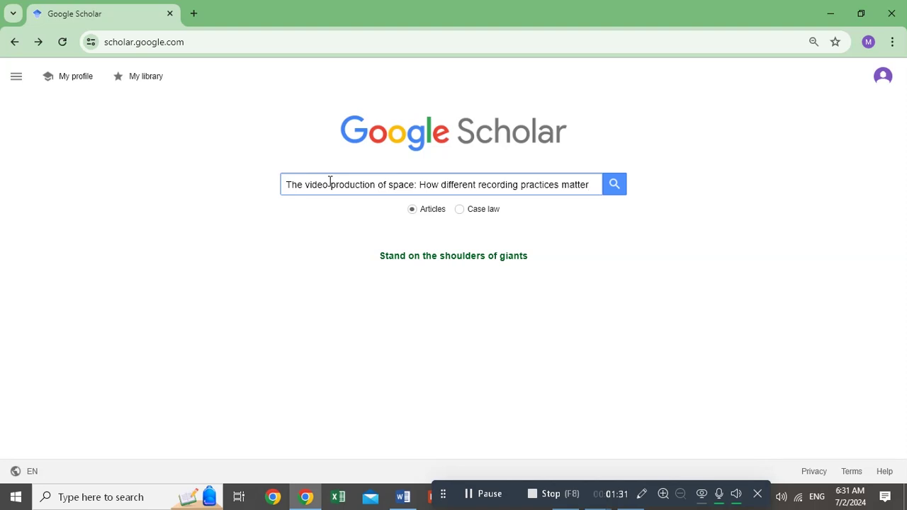
click(614, 190)
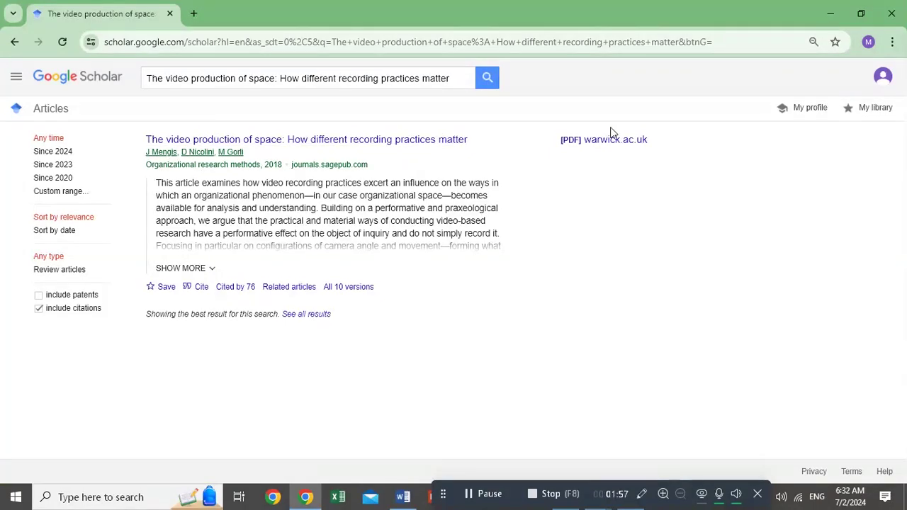
Download the found article's citation in EndNote format and close the citation window.
click(189, 291)
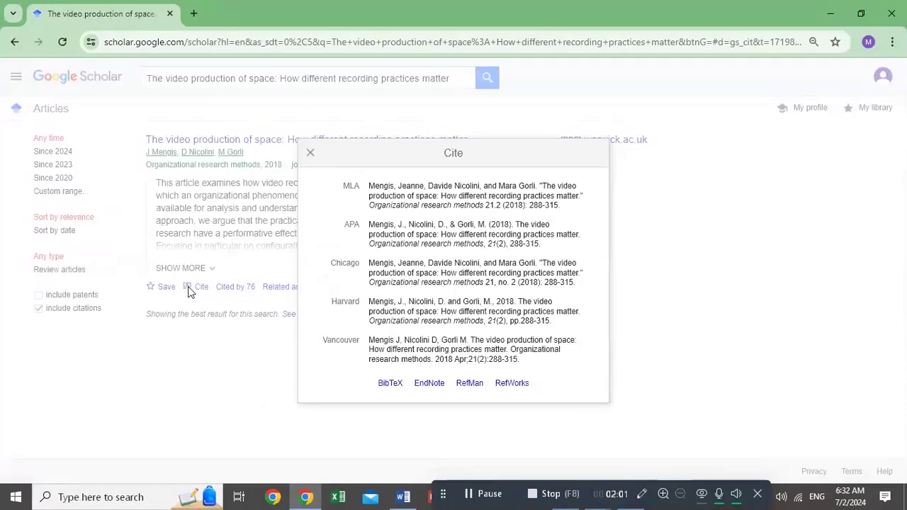
click(431, 387)
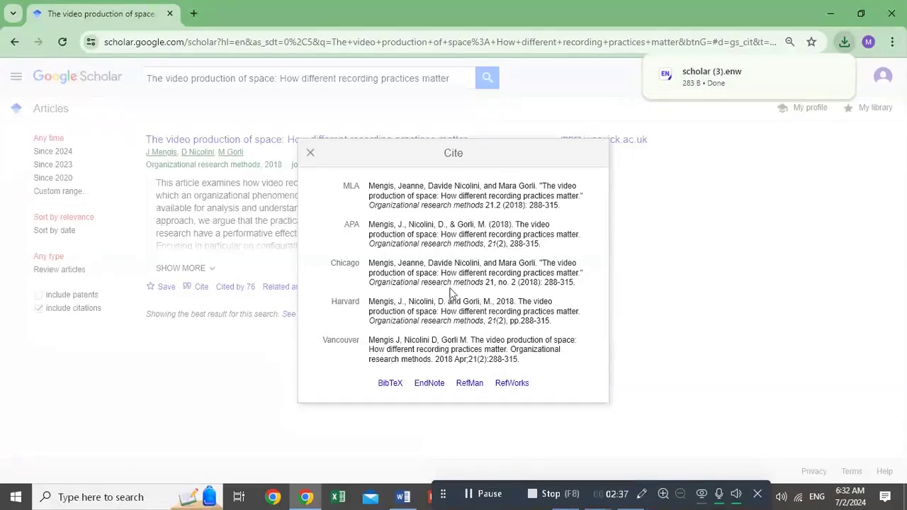
click(312, 156)
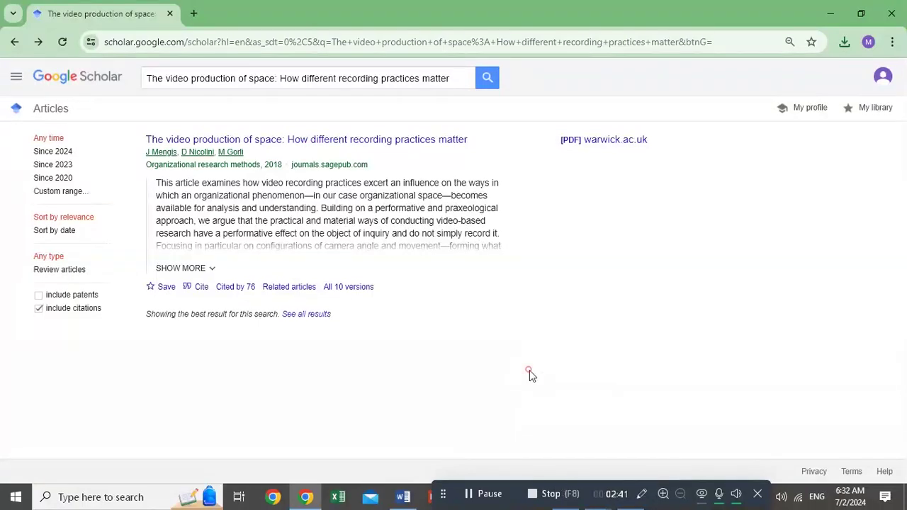
Switch to EndNote and import the downloaded scholar (3).enw file from the Downloads folder into the library.
click(470, 501)
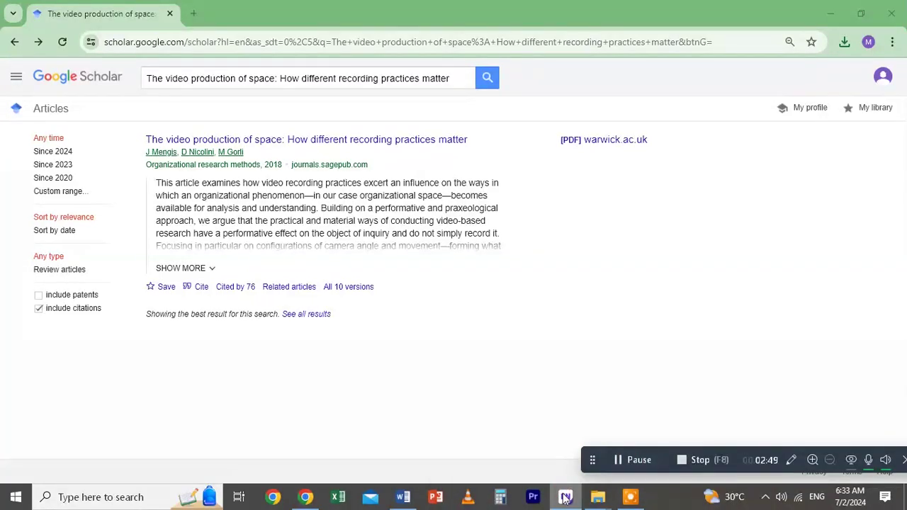
click(566, 498)
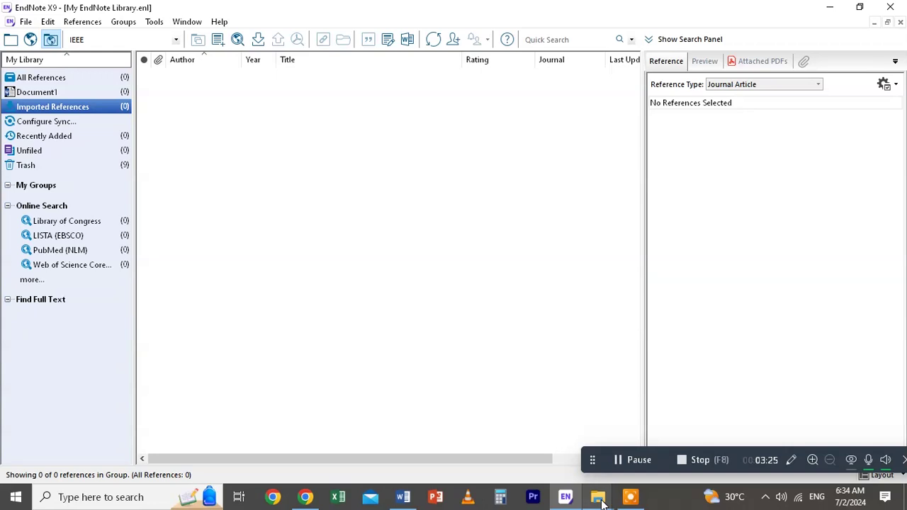
mouse_move(601, 501)
click(644, 466)
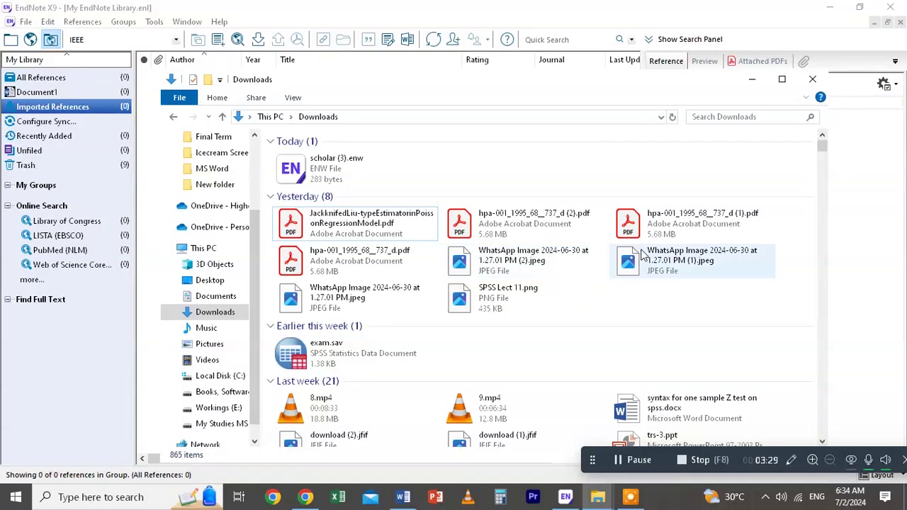
double_click(316, 168)
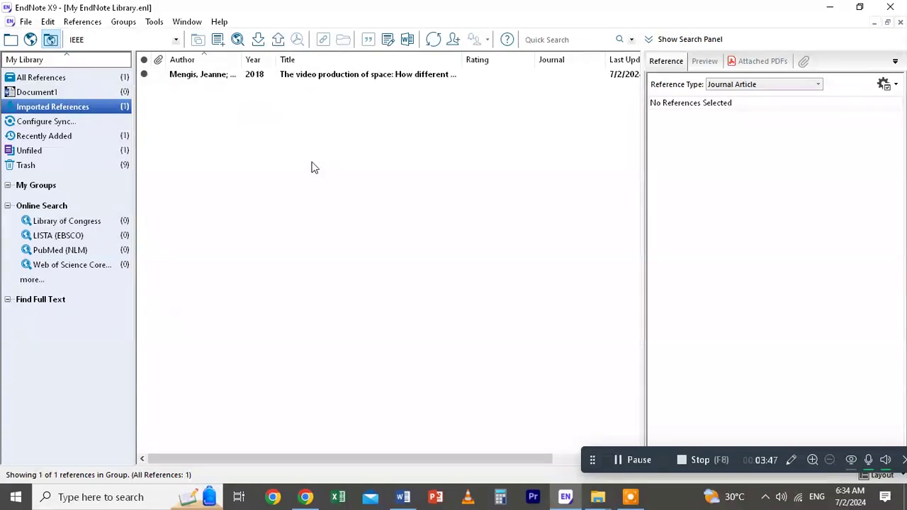
Switch to Word, place the insertion point before the period ending the Introduction's second paragraph, and return to EndNote.
click(307, 75)
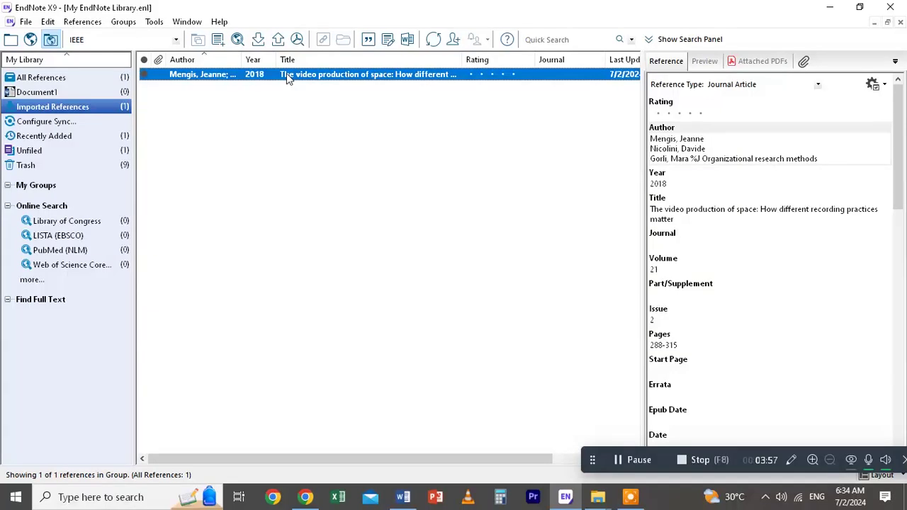
click(403, 496)
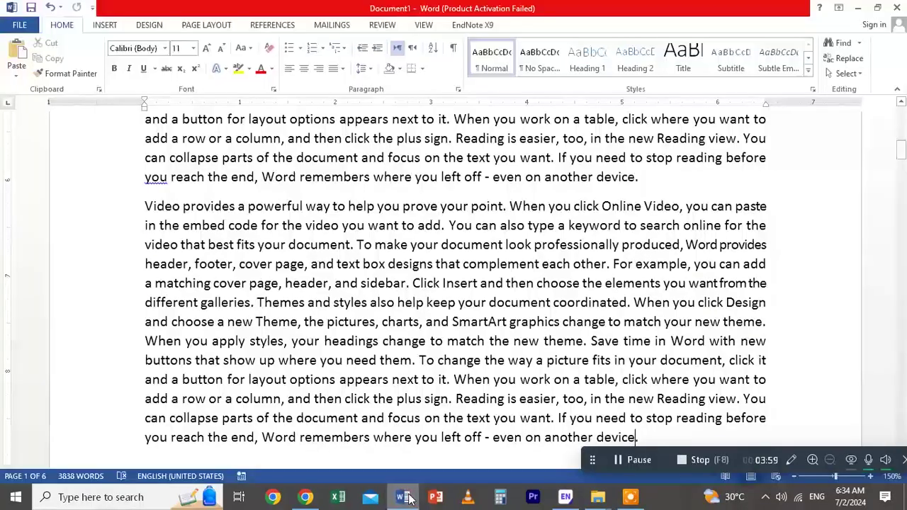
click(636, 440)
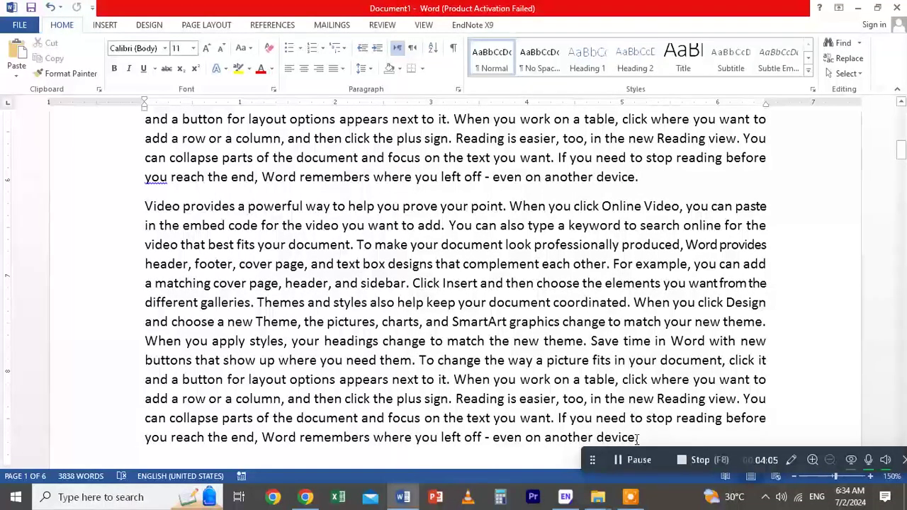
click(401, 499)
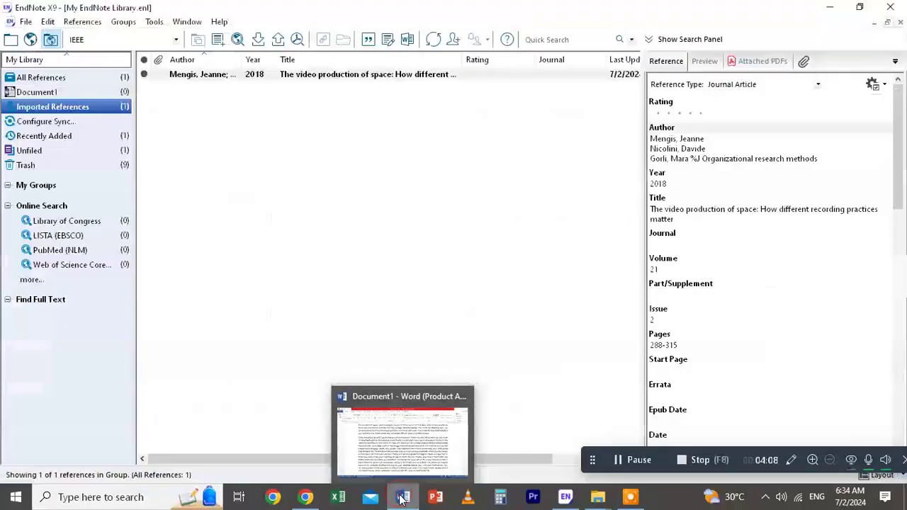
Set the output style to IEEE and insert the imported reference as a citation in the Word document.
click(175, 40)
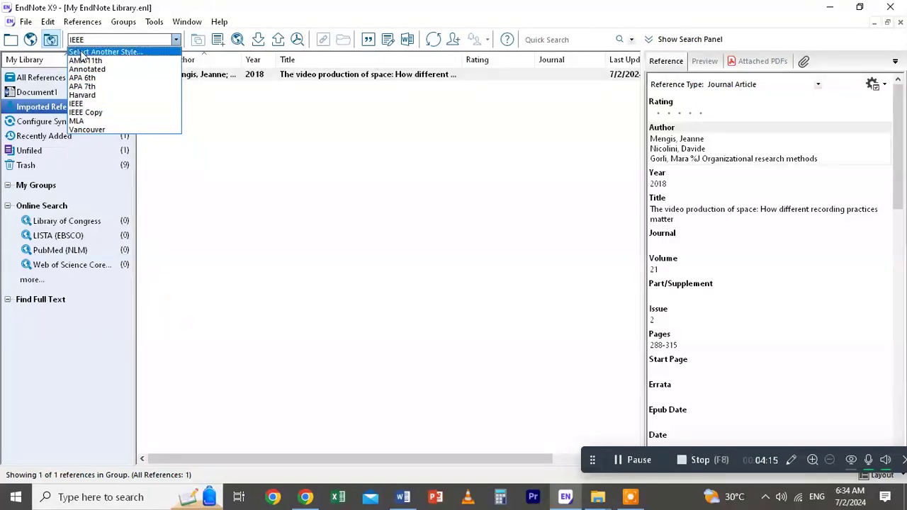
click(82, 106)
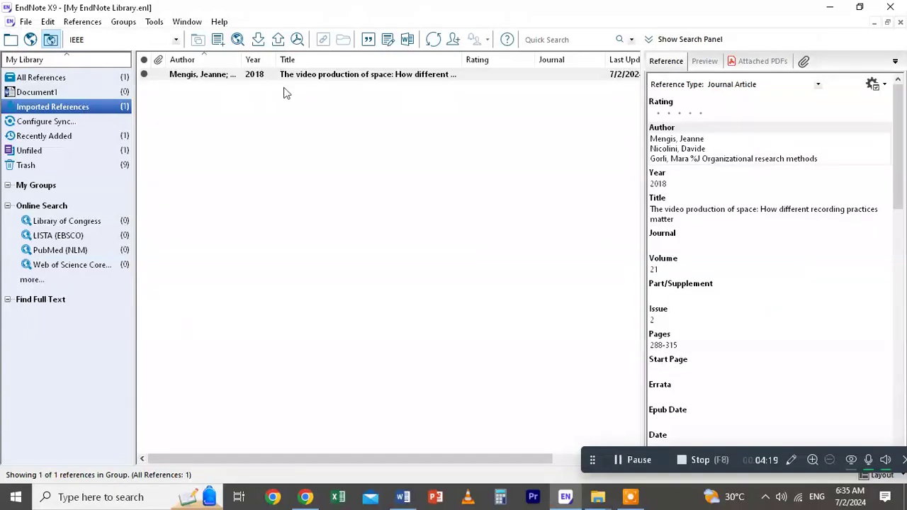
click(322, 74)
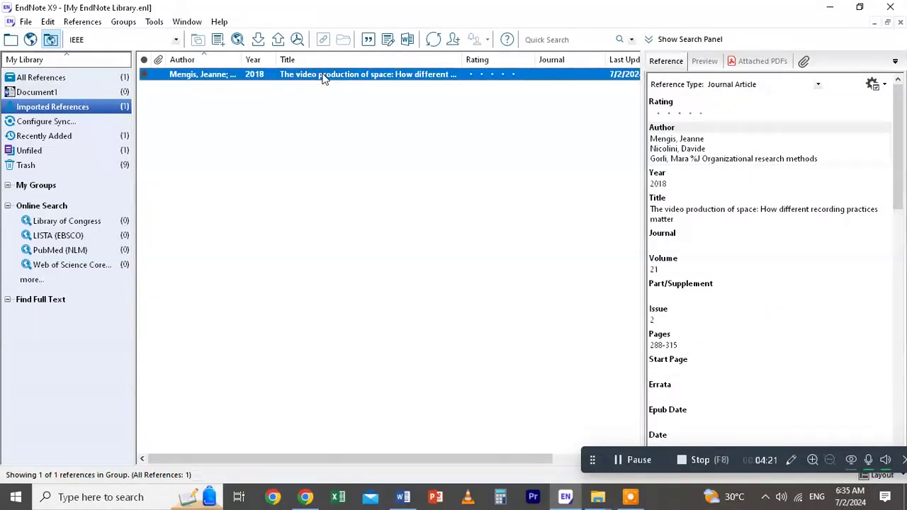
click(368, 40)
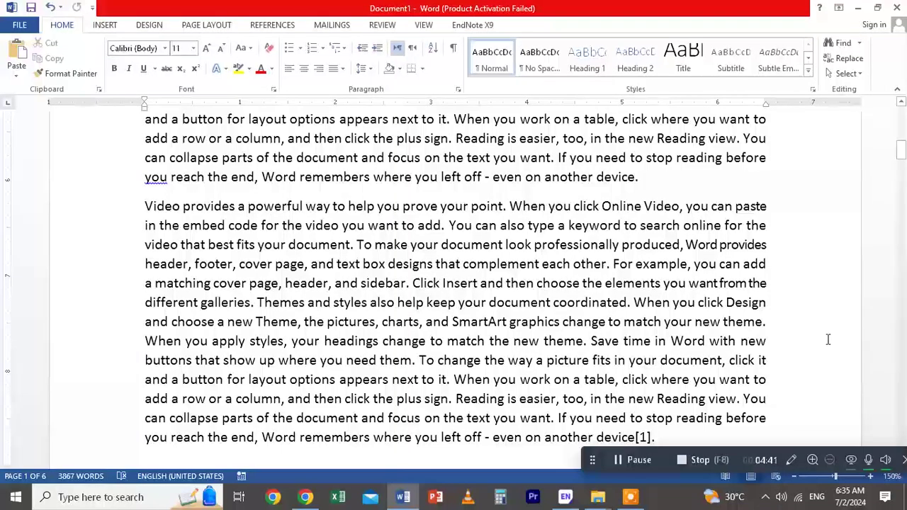
Check the in-text citation after the Introduction's second paragraph and its reference entry at the end of the document.
drag(744, 453, 342, 463)
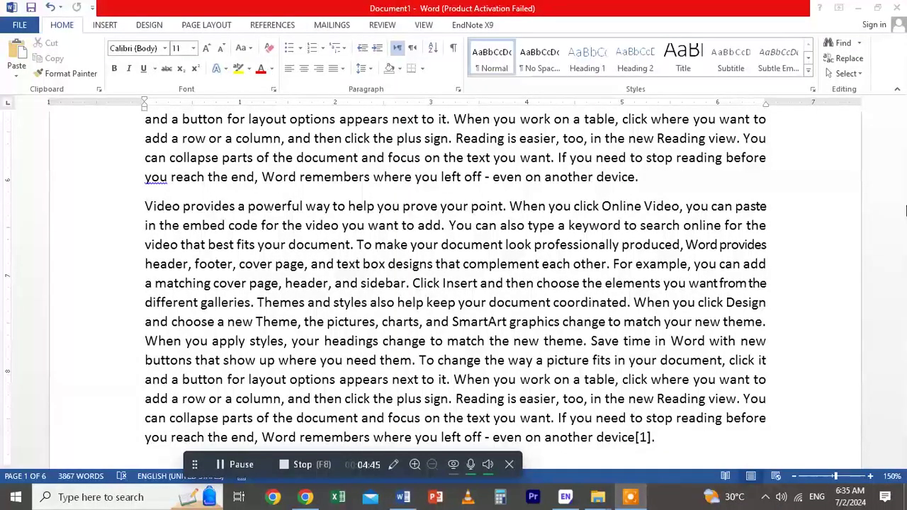
click(905, 199)
drag(900, 152, 900, 161)
click(646, 290)
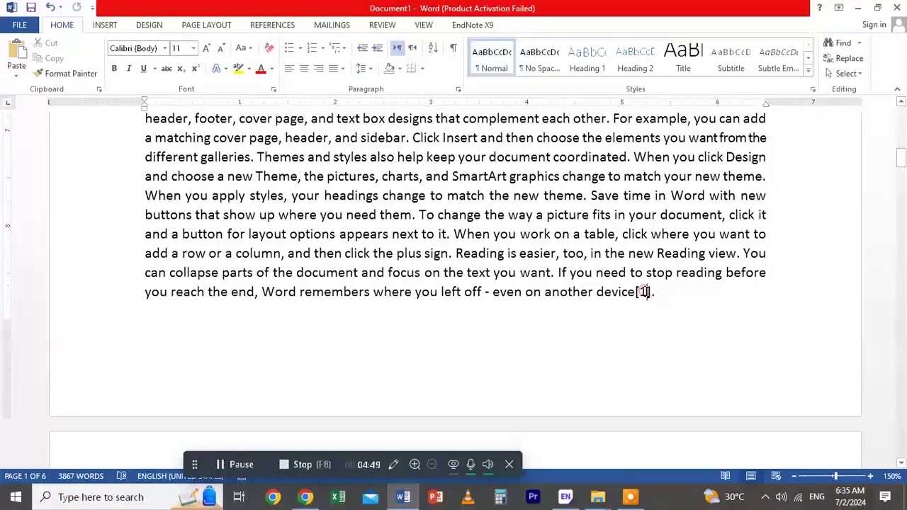
drag(901, 159, 902, 419)
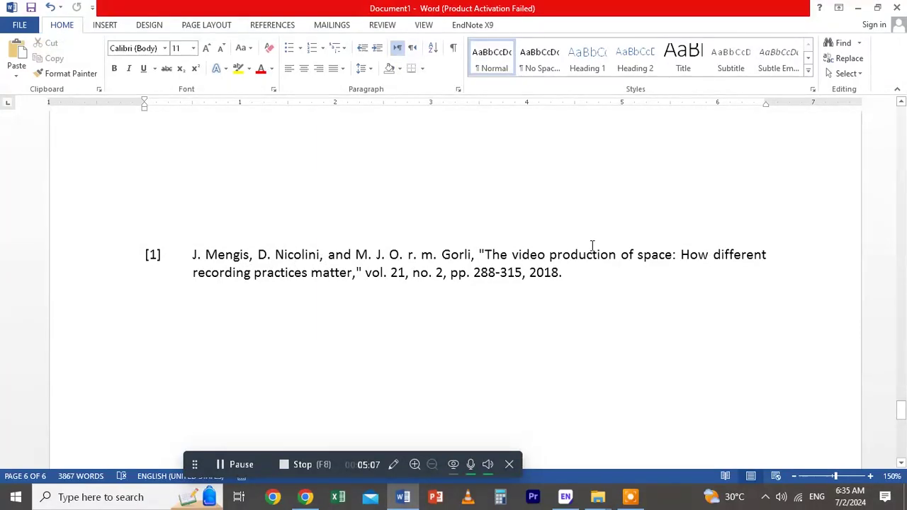
Switch to Google Scholar in Chrome and review the EndNote export option among the article's citation formats.
click(564, 497)
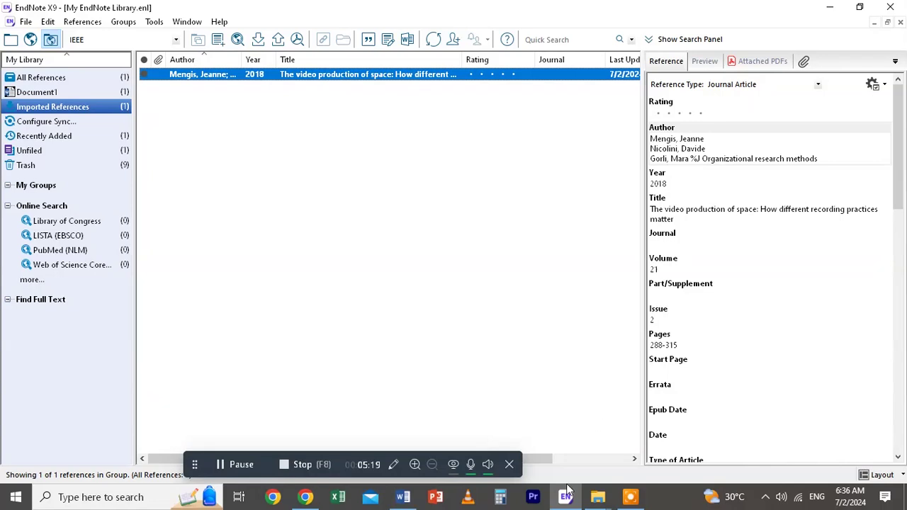
click(305, 497)
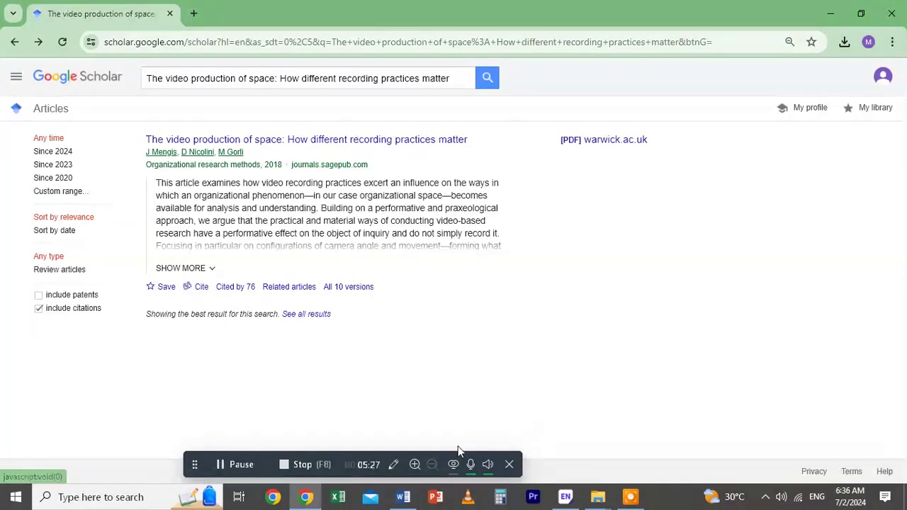
click(188, 286)
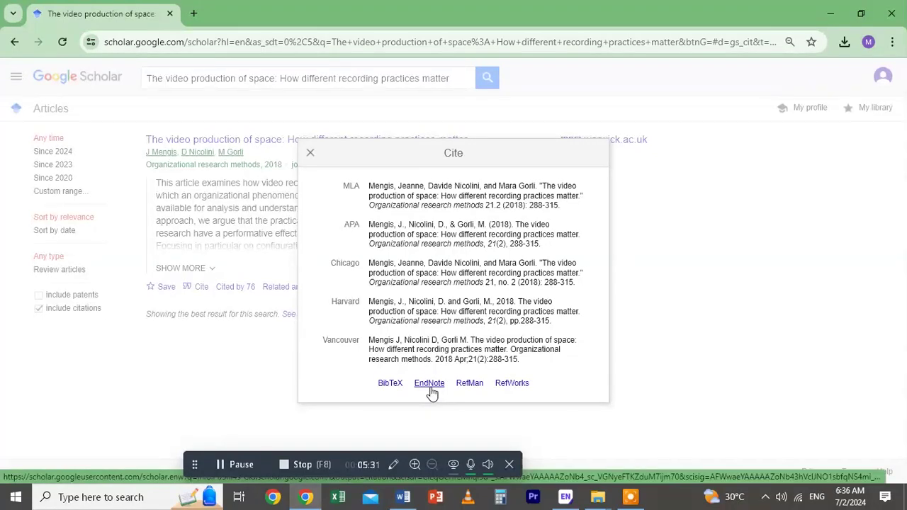
click(308, 157)
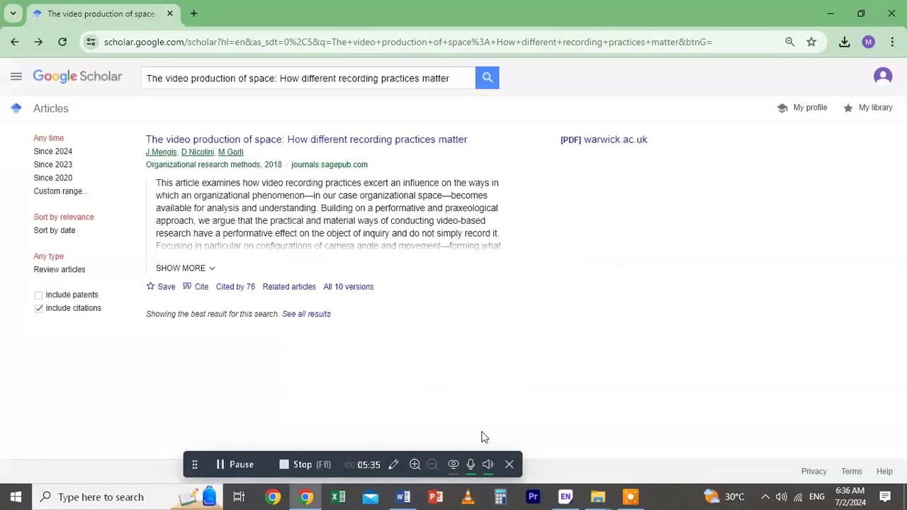
Review the scholar (3).enw file in Downloads and its imported reference in EndNote, and return to the Word document.
click(604, 500)
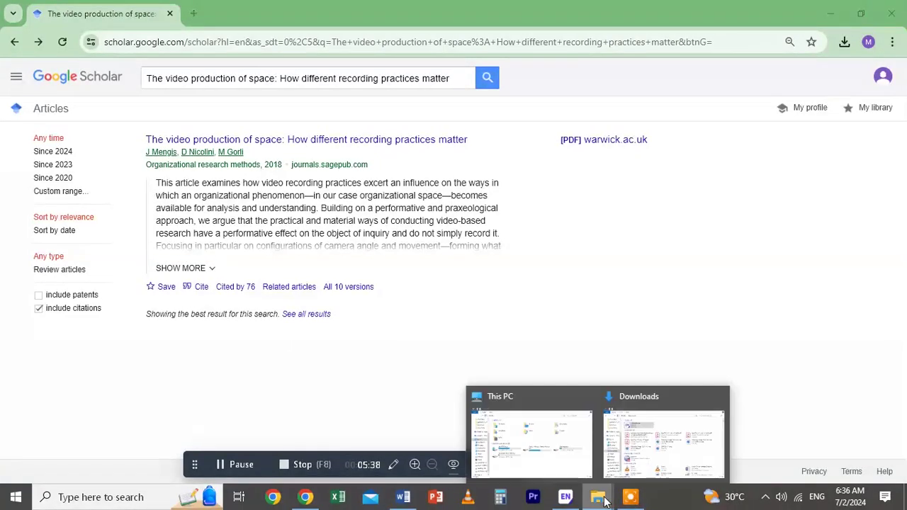
click(631, 454)
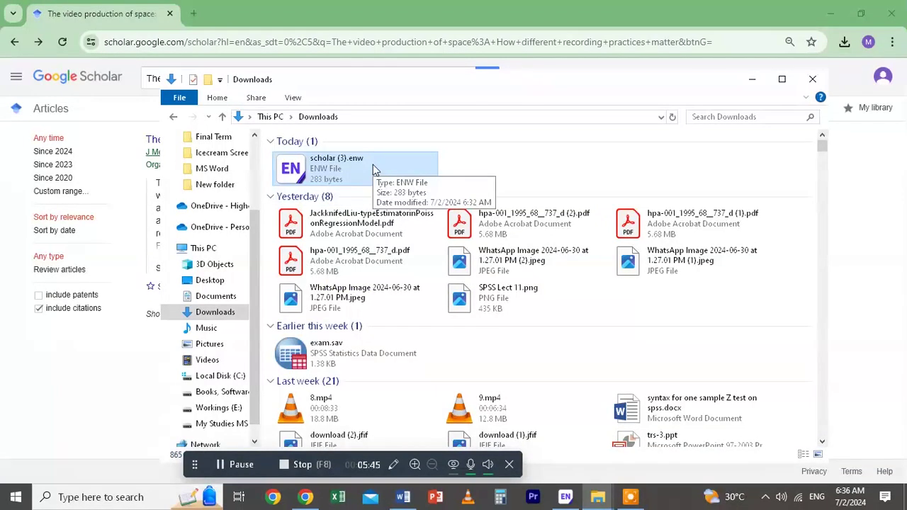
click(752, 80)
click(565, 497)
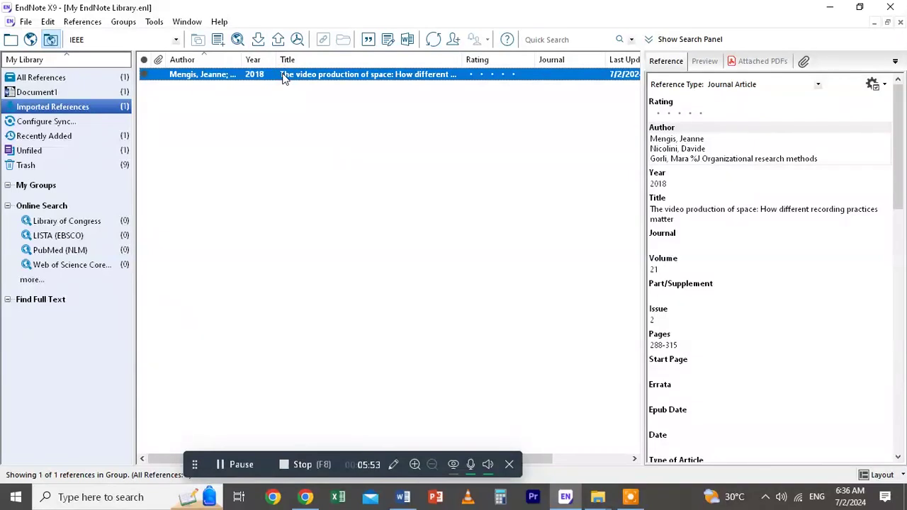
click(407, 41)
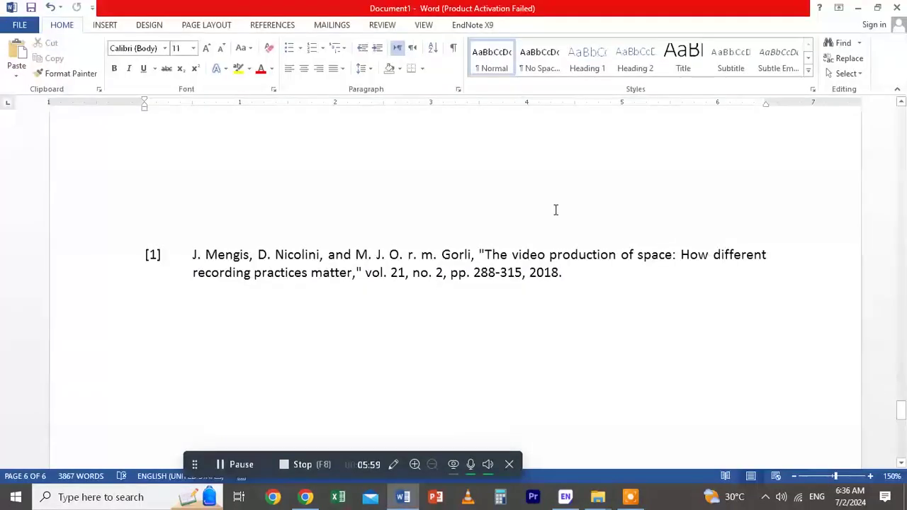
Switch to EndNote and review the imported reference's Journal, Volume, Issue, Start Page and DOI fields.
drag(901, 409, 901, 217)
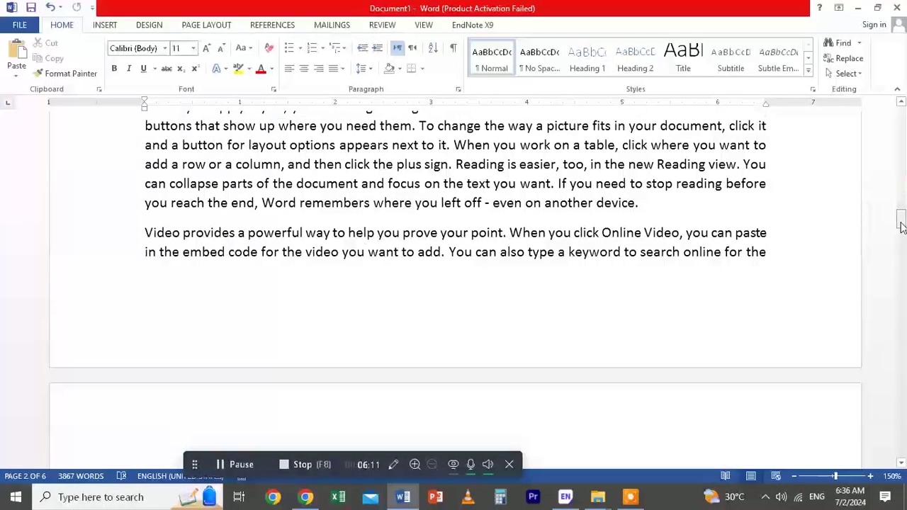
click(637, 203)
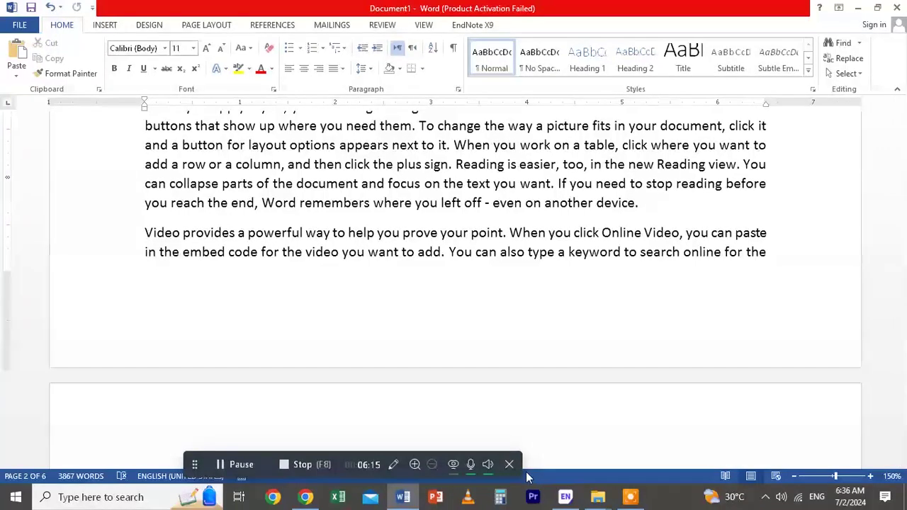
click(565, 497)
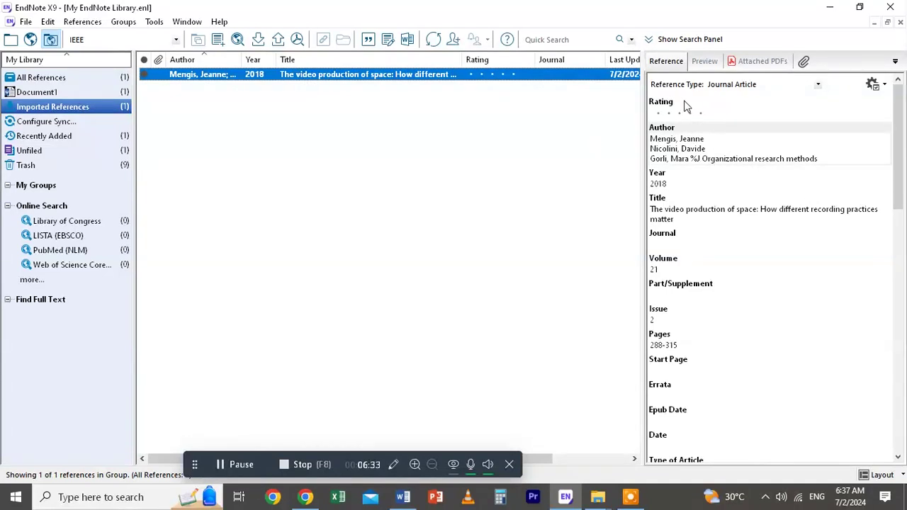
click(660, 245)
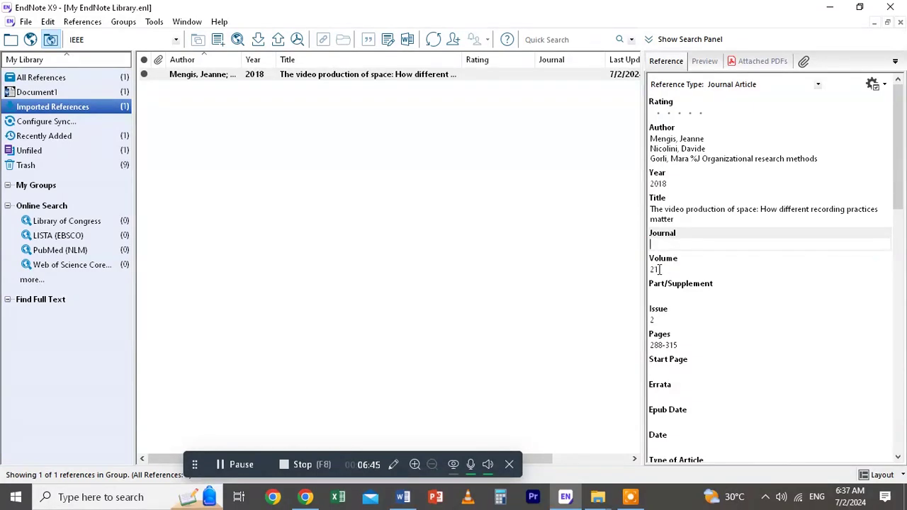
click(656, 268)
click(653, 322)
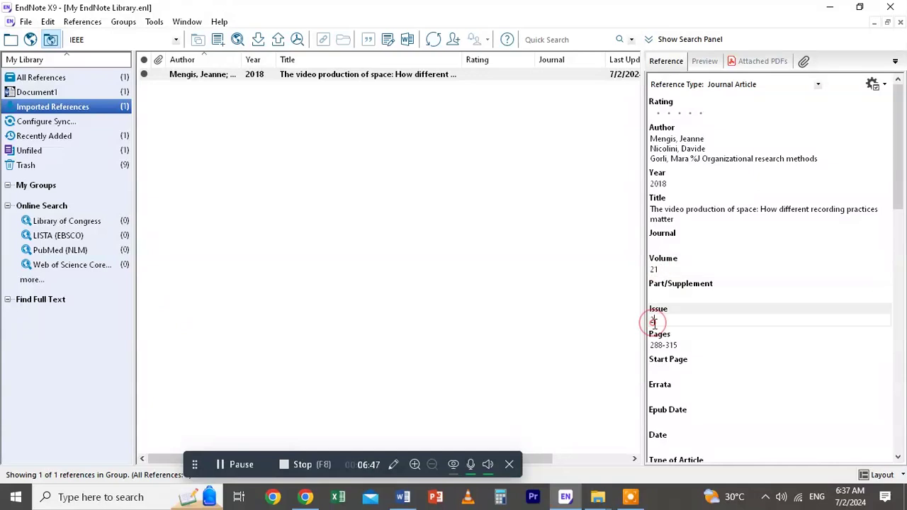
click(660, 361)
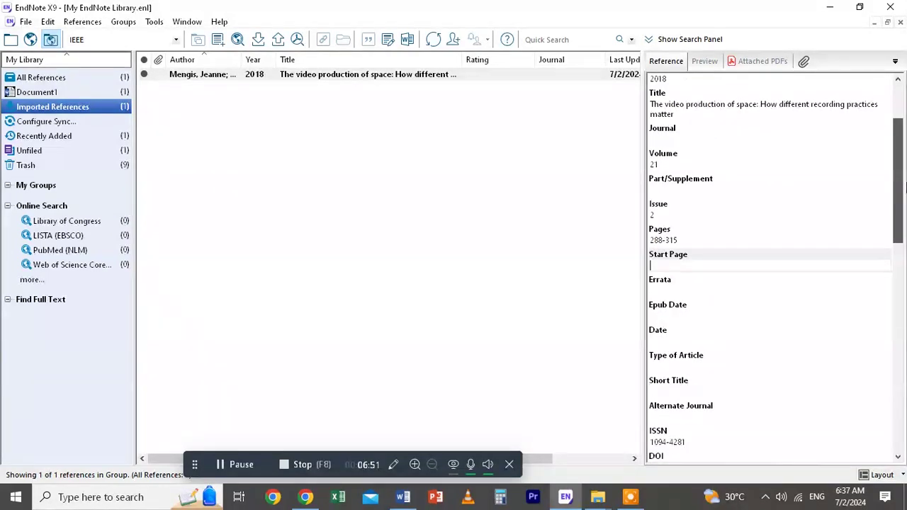
drag(904, 188, 901, 273)
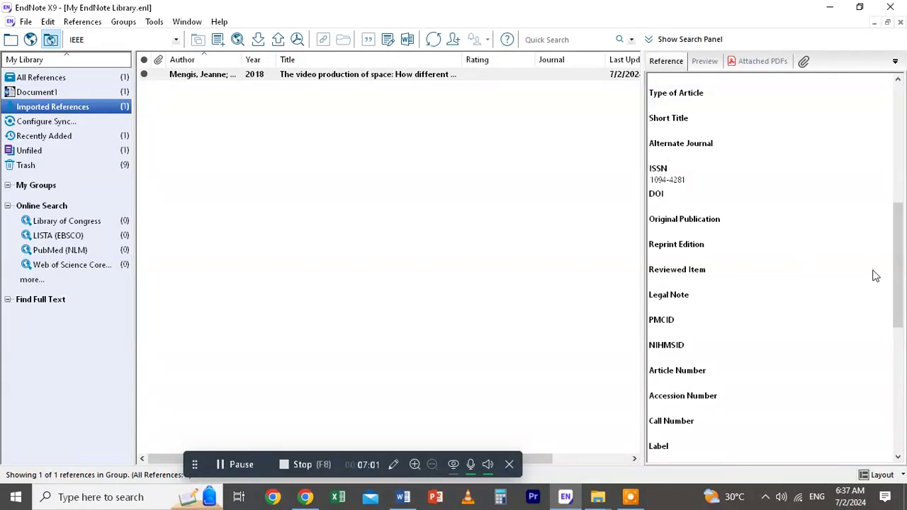
click(652, 205)
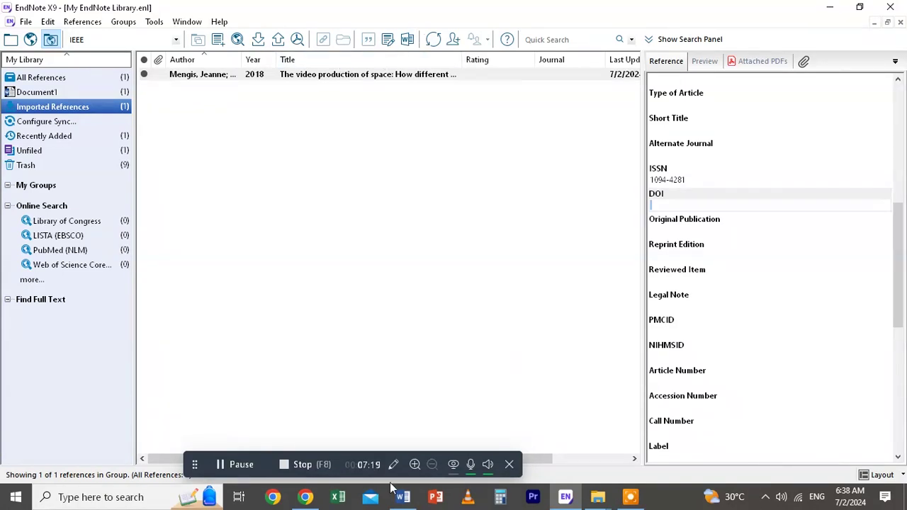
Return to the Word document and change its EndNote citation style to APA 6th.
click(407, 498)
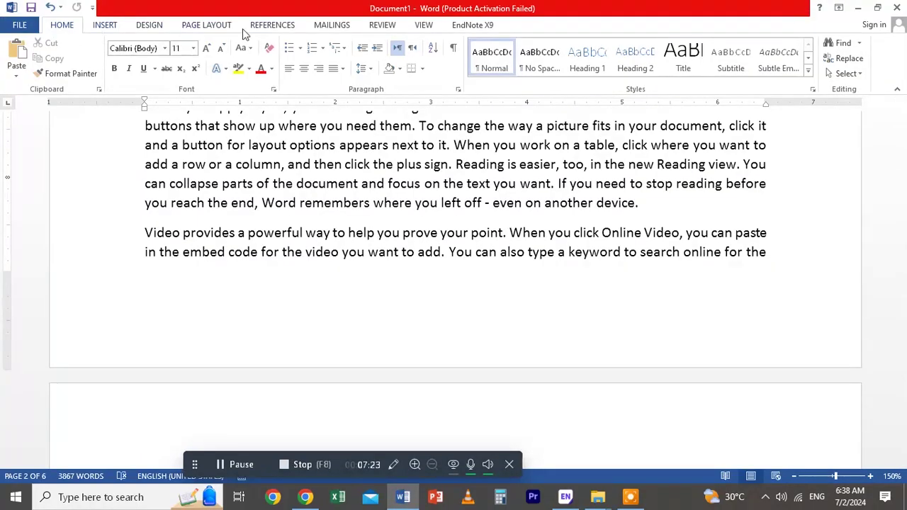
click(469, 25)
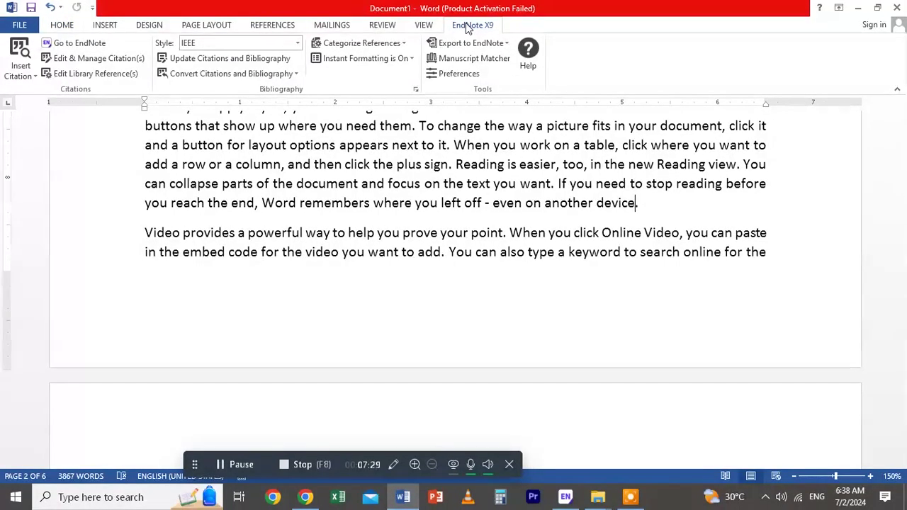
click(298, 44)
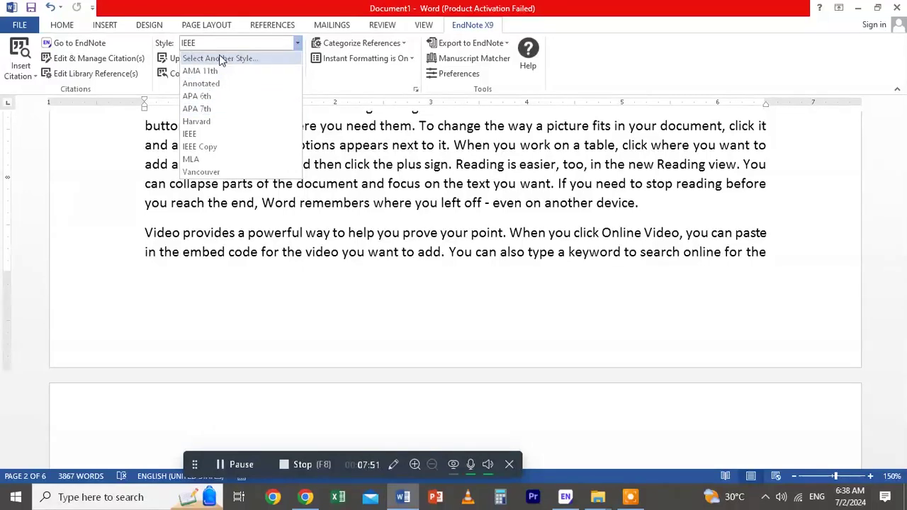
click(198, 95)
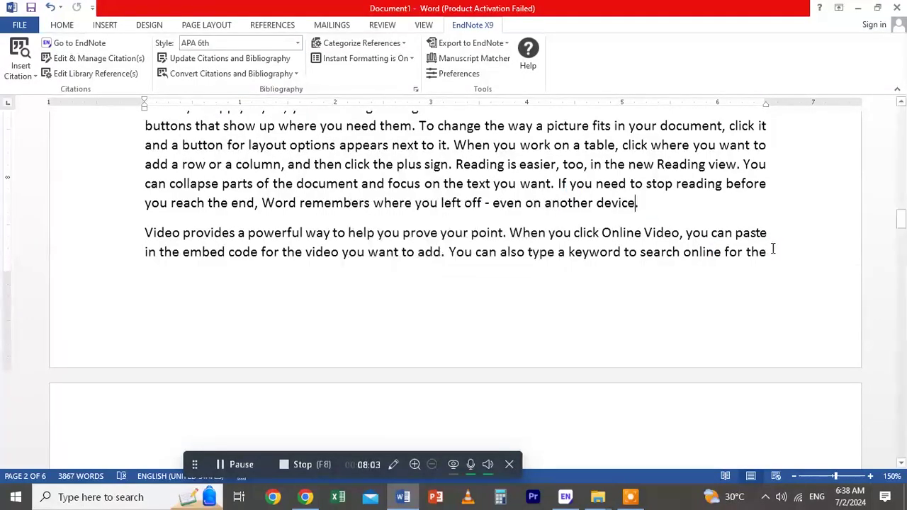
Check the APA 6th in-text citation on page 1 and the reference entry on the document's last page.
drag(901, 221, 901, 248)
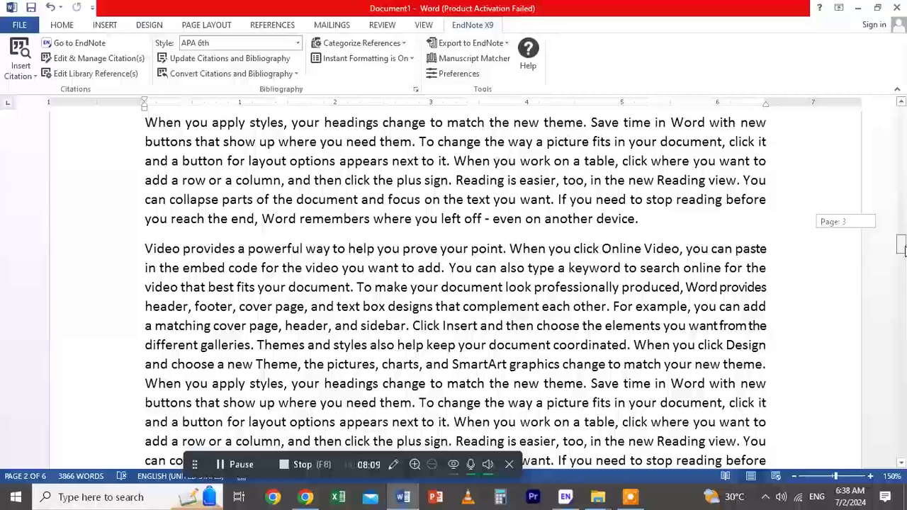
drag(901, 247, 901, 249)
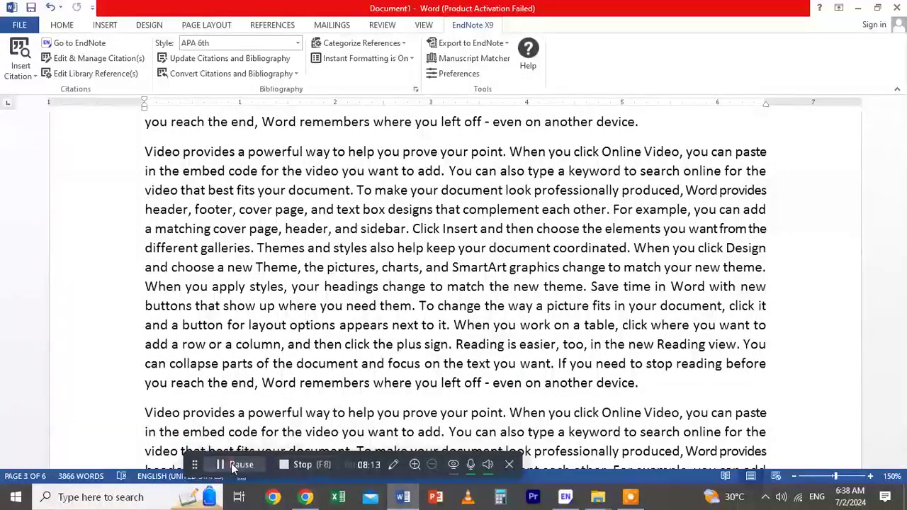
click(226, 465)
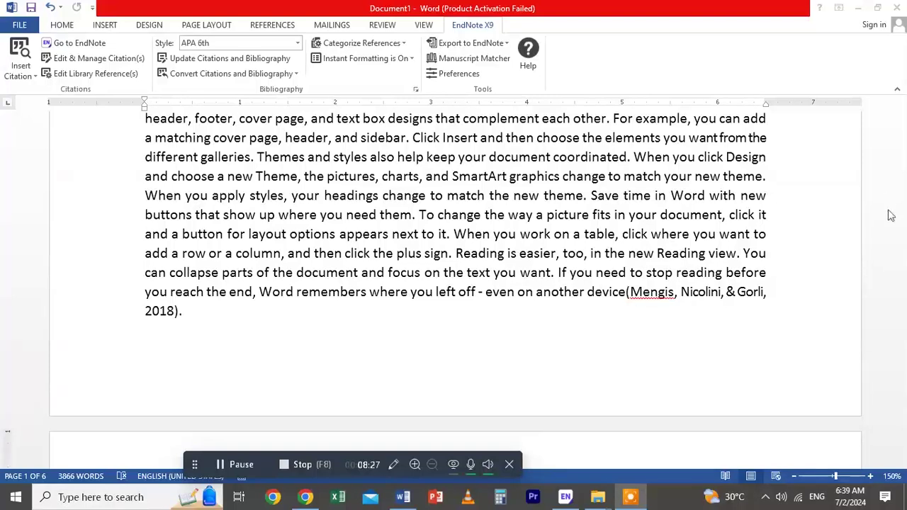
click(818, 330)
drag(900, 179, 900, 406)
triple_click(150, 323)
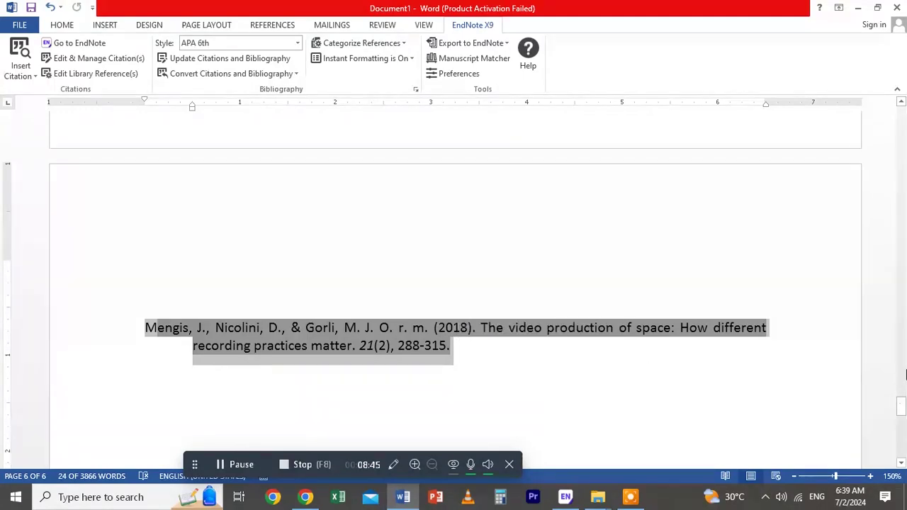
drag(899, 405, 886, 236)
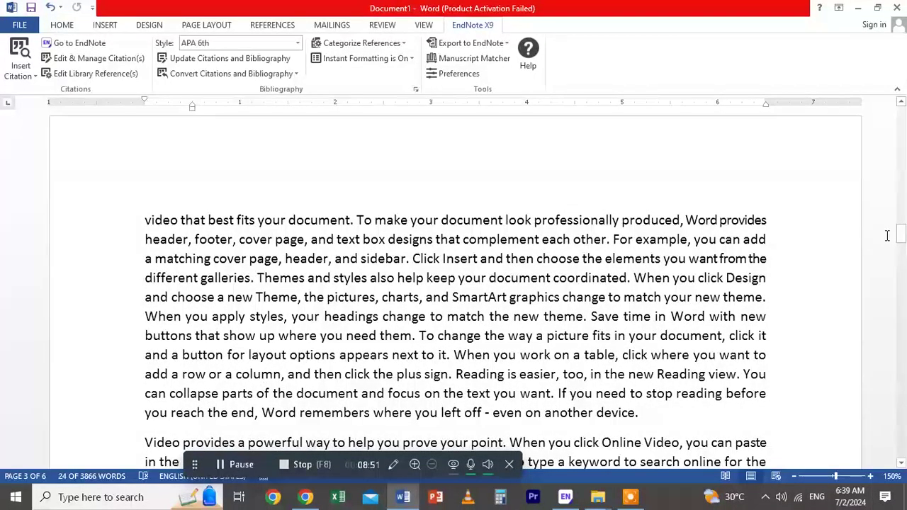